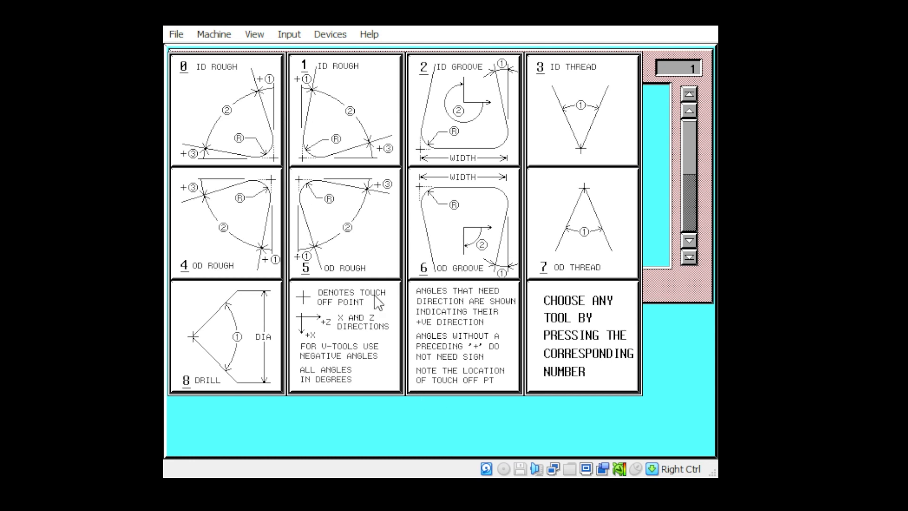
# - Add an OD rough minus tool with angle 1 of 5, angle 2 of 80 and tip radius .015, and preview its shape
pyautogui.press('5')
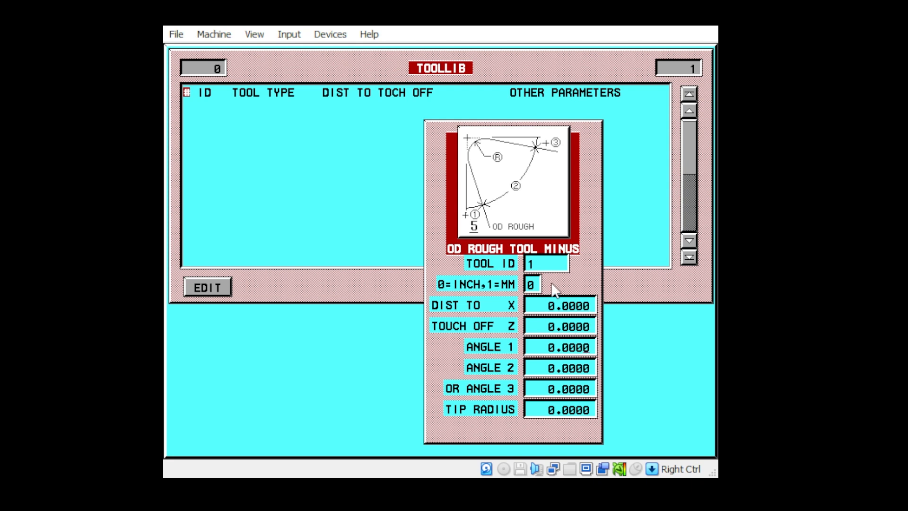
pyautogui.write('5')
pyautogui.press('Return')
pyautogui.write('80')
pyautogui.press('Return')
pyautogui.write('.015')
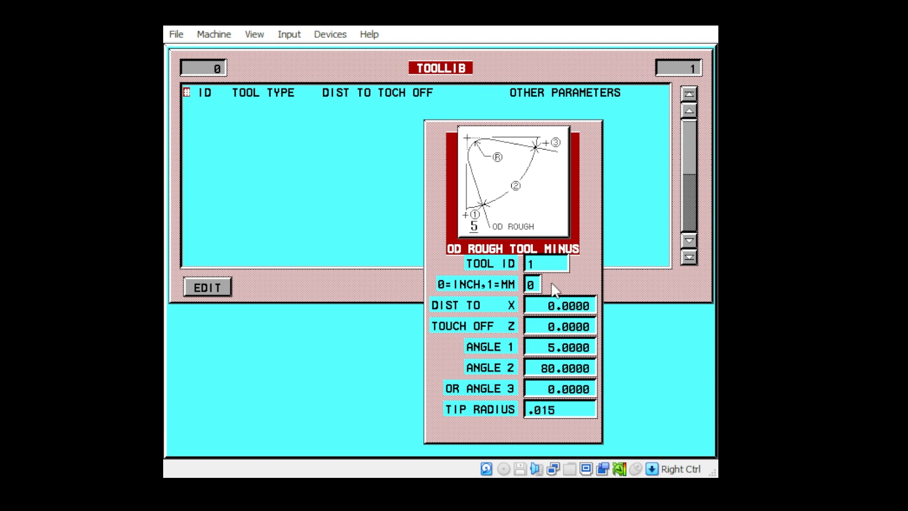
pyautogui.press('Return')
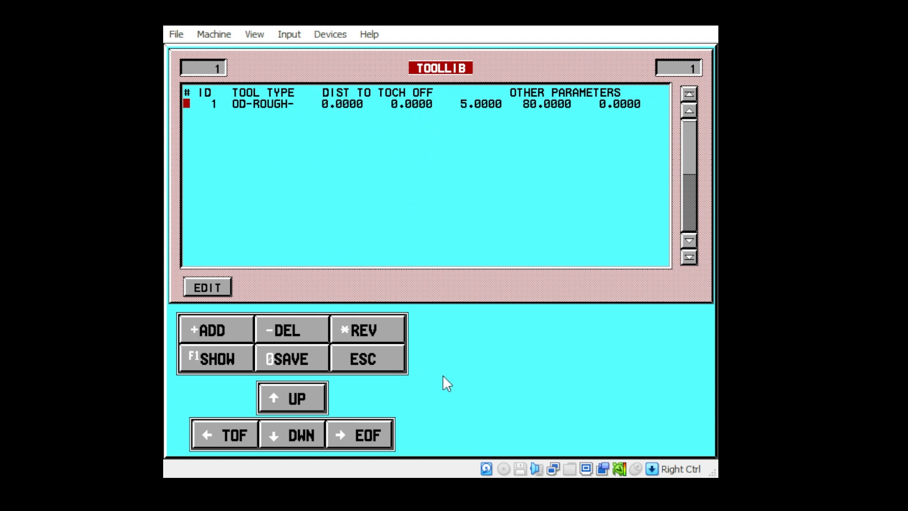
pyautogui.press('F1')
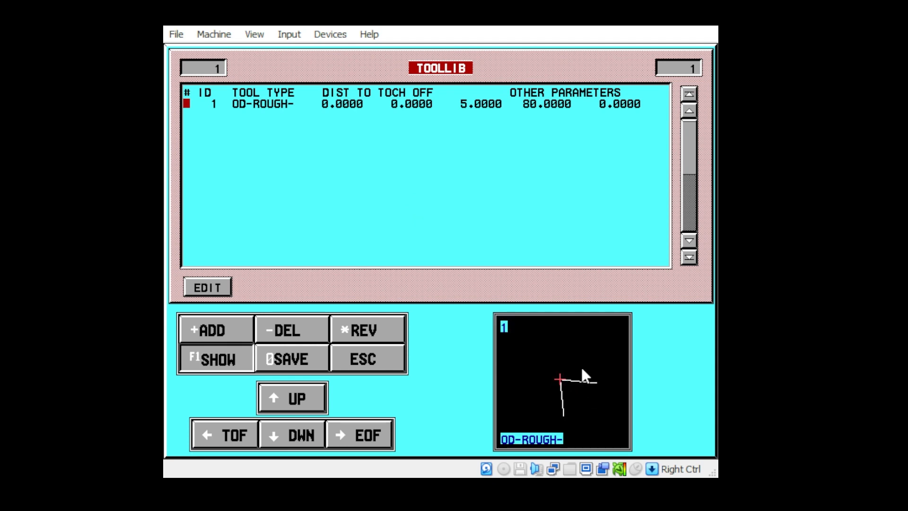
pyautogui.click(565, 386)
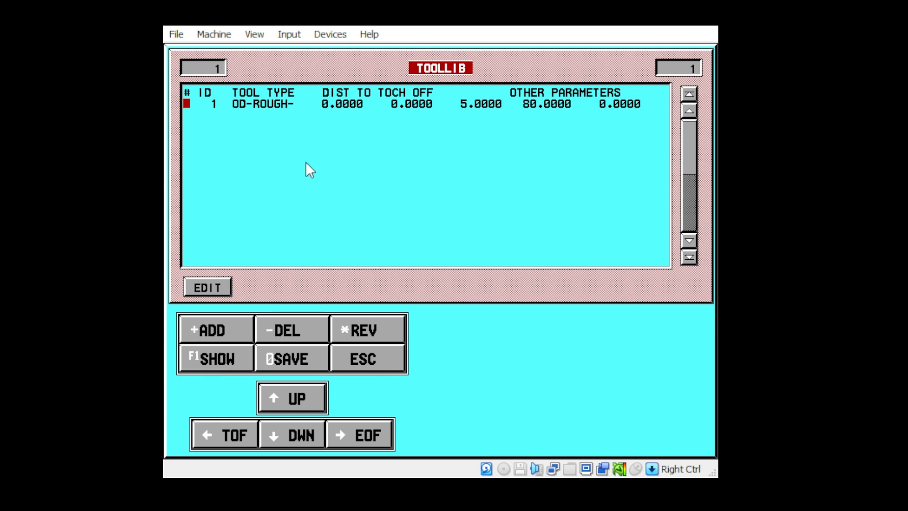
# - Revise tool 1's X distance to touch off to .25 and preview the shifted touch-off point
pyautogui.press('*')
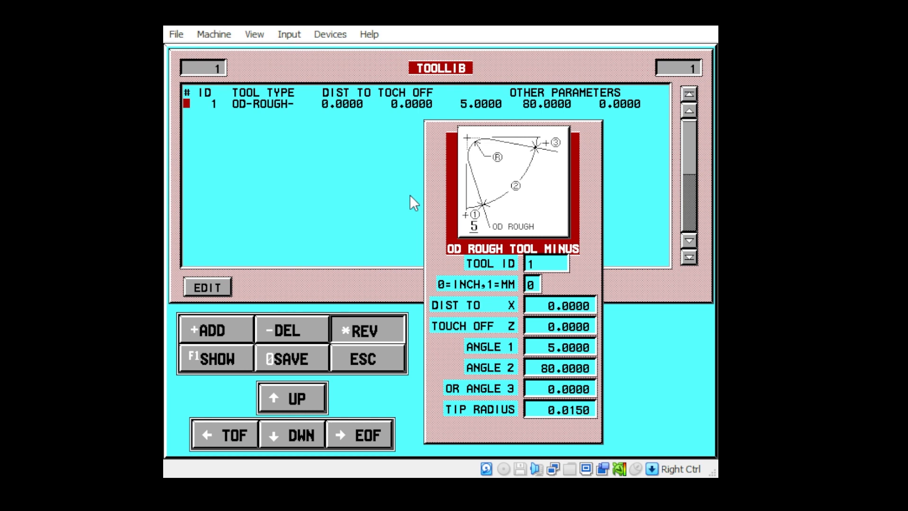
pyautogui.write('.25')
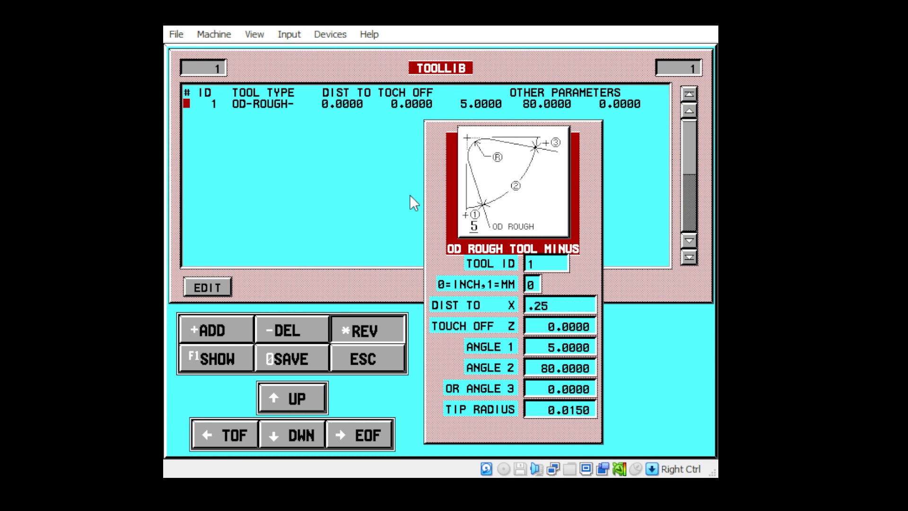
pyautogui.press('Return')
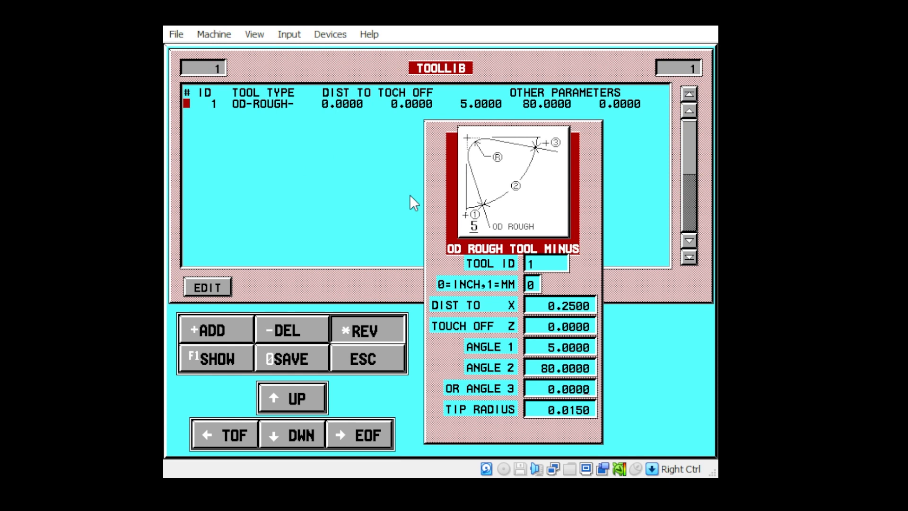
pyautogui.press('Return')
pyautogui.press('Return')
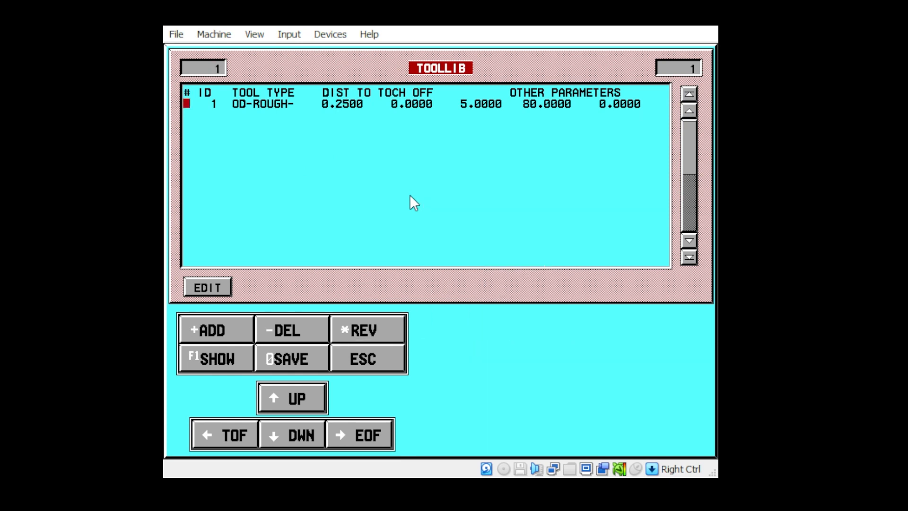
pyautogui.press('F1')
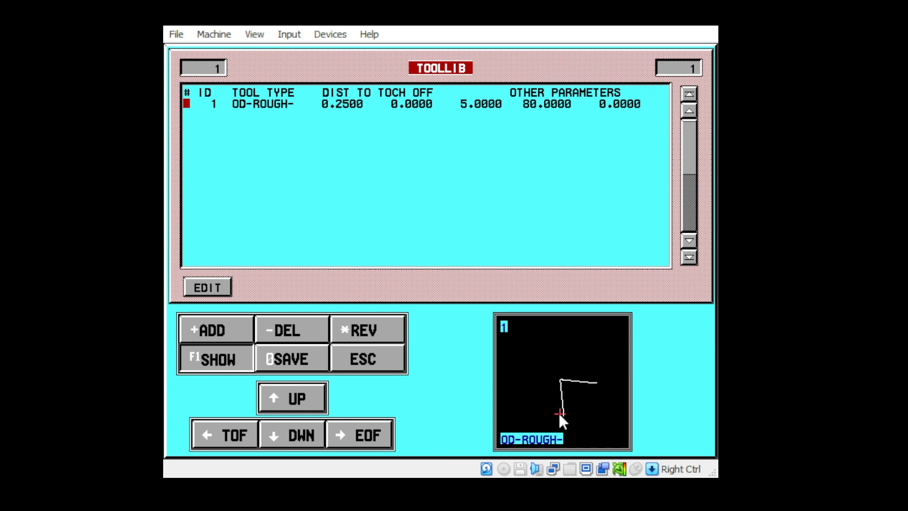
pyautogui.click(560, 373)
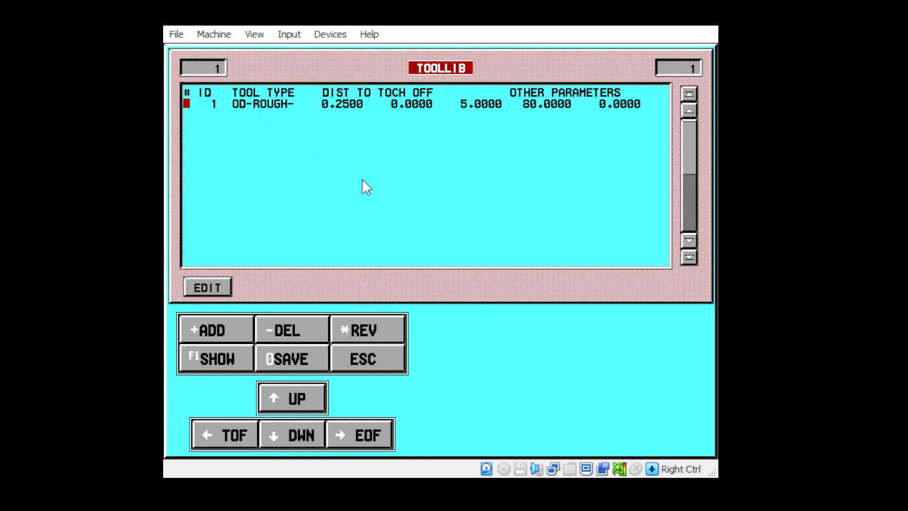
# - Reset tool 1's X distance to touch off to 0.0
pyautogui.press('*')
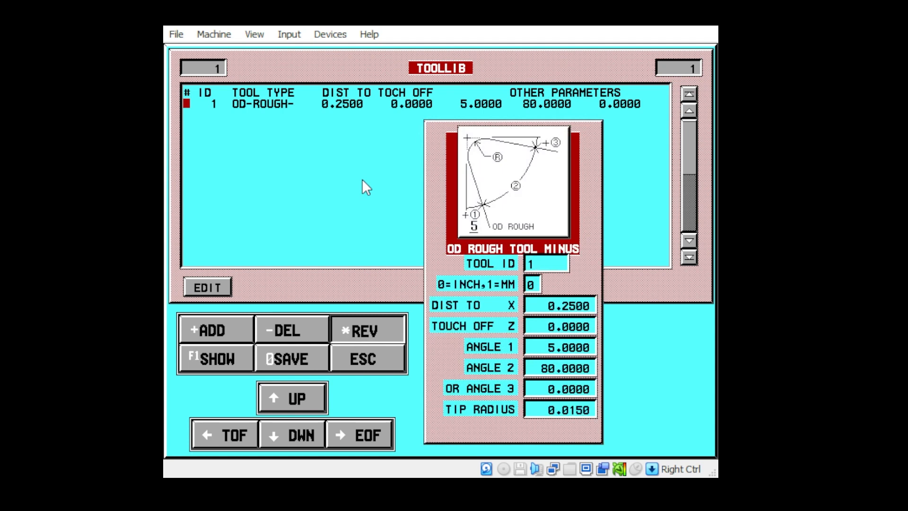
pyautogui.write('0.0')
pyautogui.press('Return')
pyautogui.press('Return')
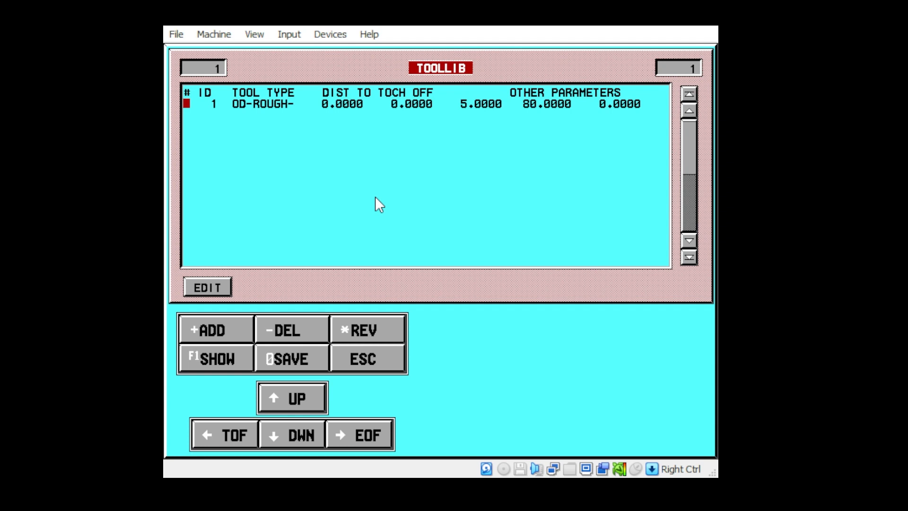
# - Add OD rough minus tool 2 with angle 1 of 5, angle 2 of 35 and tip radius .015, and preview its shape
pyautogui.press('F1')
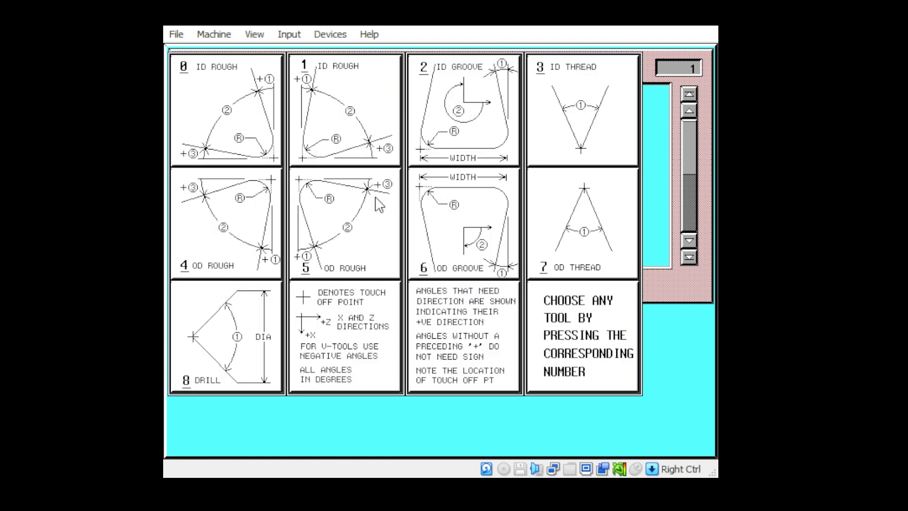
pyautogui.write('5')
pyautogui.write('2')
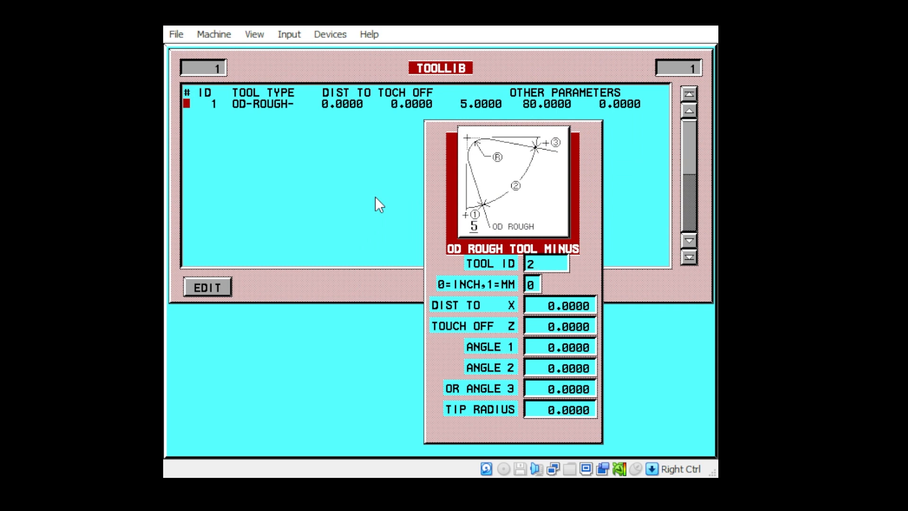
pyautogui.write('5')
pyautogui.press('Return')
pyautogui.write('35')
pyautogui.press('Return')
pyautogui.write('.015')
pyautogui.press('Return')
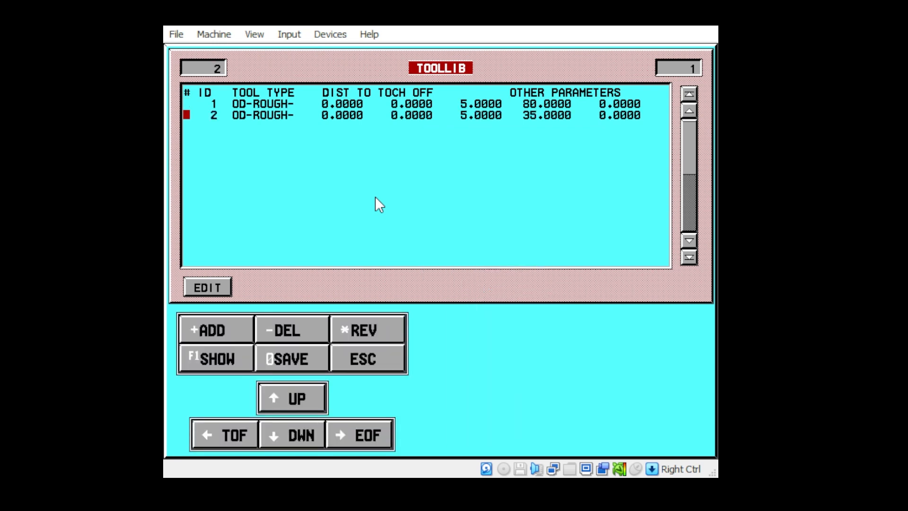
pyautogui.press('F1')
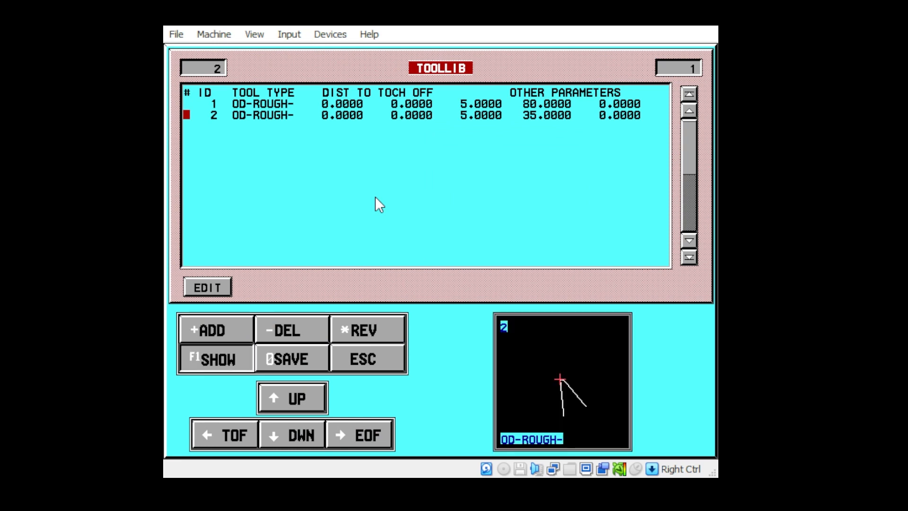
pyautogui.click(569, 381)
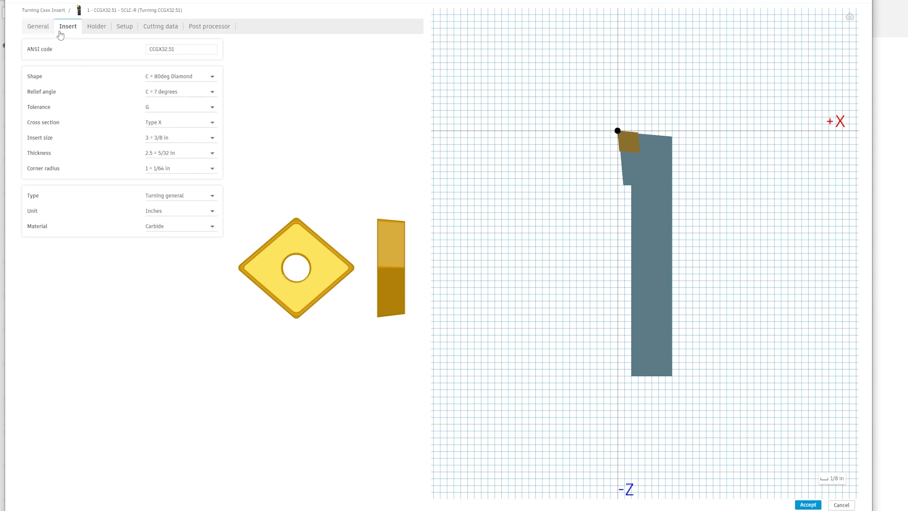
# - In Fusion's turning tool editor, set the holder's cutting width, head length, overall length and shank width to 0.5 in
pyautogui.click(96, 28)
pyautogui.click(150, 134)
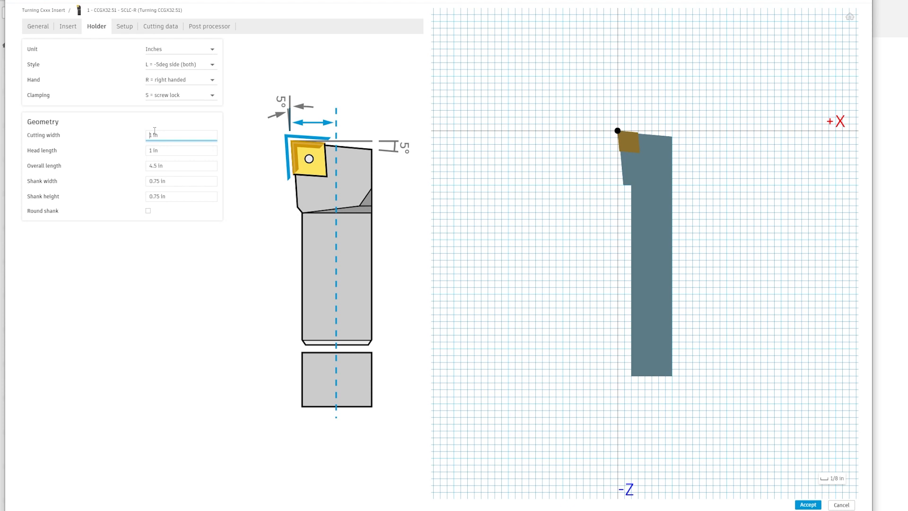
pyautogui.write('.5')
pyautogui.press('Tab')
pyautogui.write('.5')
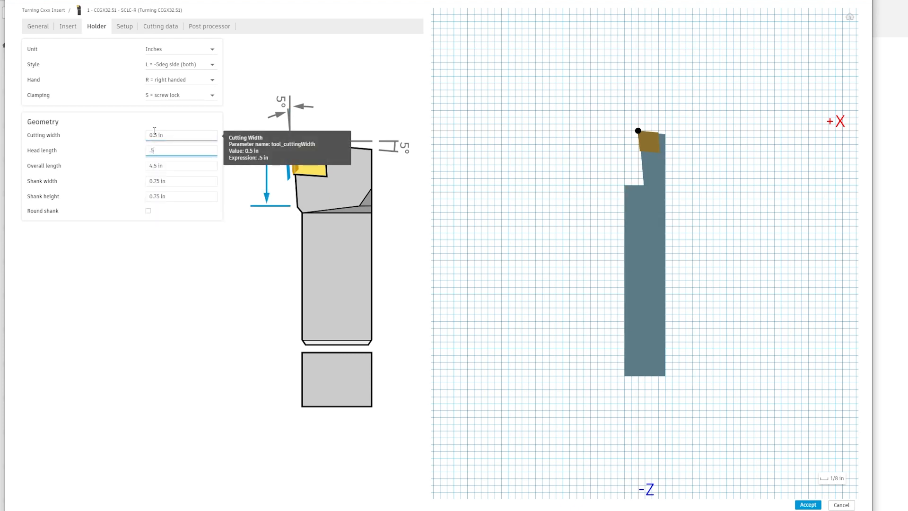
pyautogui.press('Tab')
pyautogui.write('.5')
pyautogui.press('Tab')
pyautogui.write('.5')
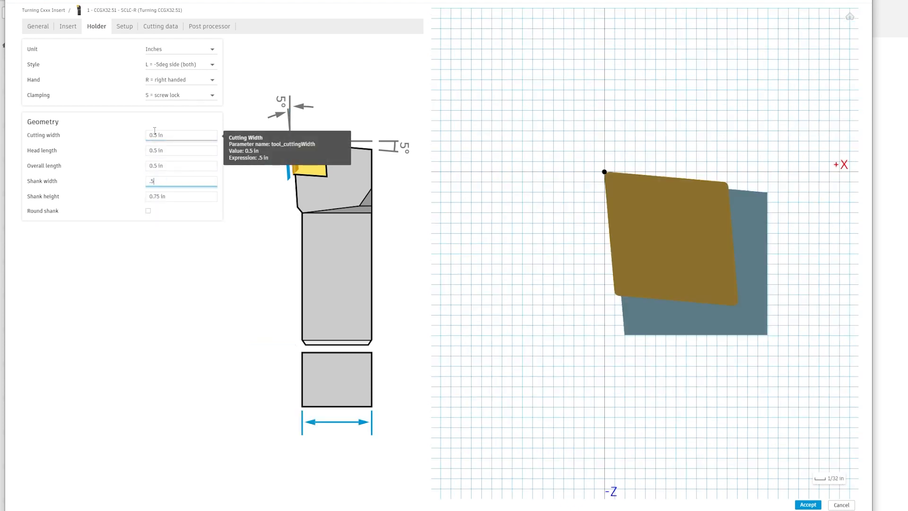
pyautogui.press('Tab')
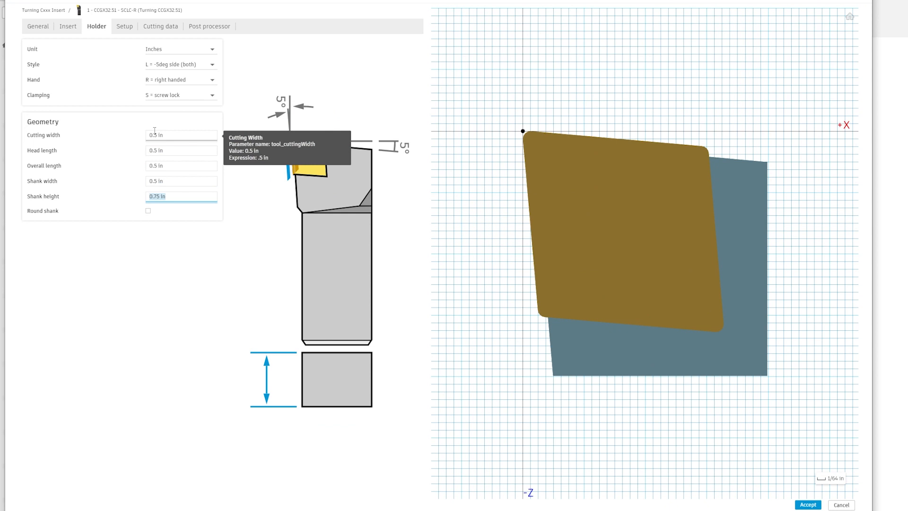
# - Review the insert's shape settings and the holder's geometry
pyautogui.click(45, 27)
pyautogui.click(70, 27)
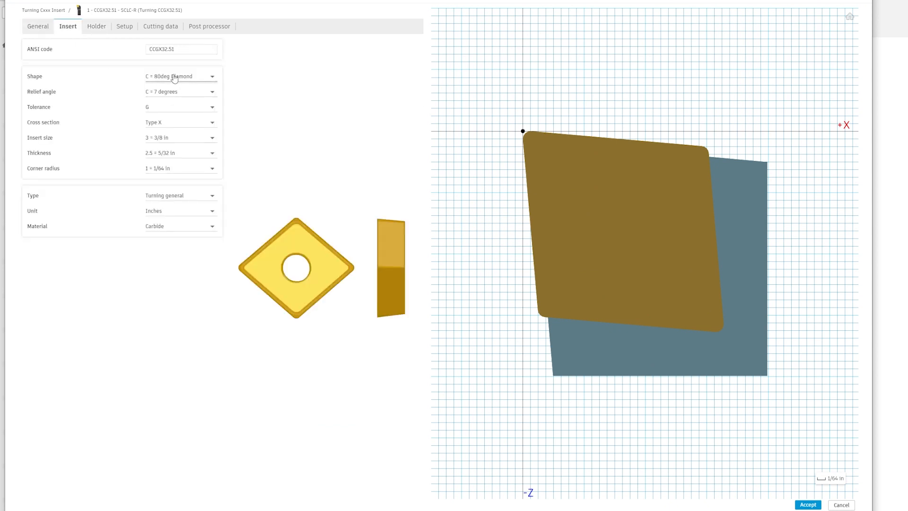
pyautogui.click(100, 28)
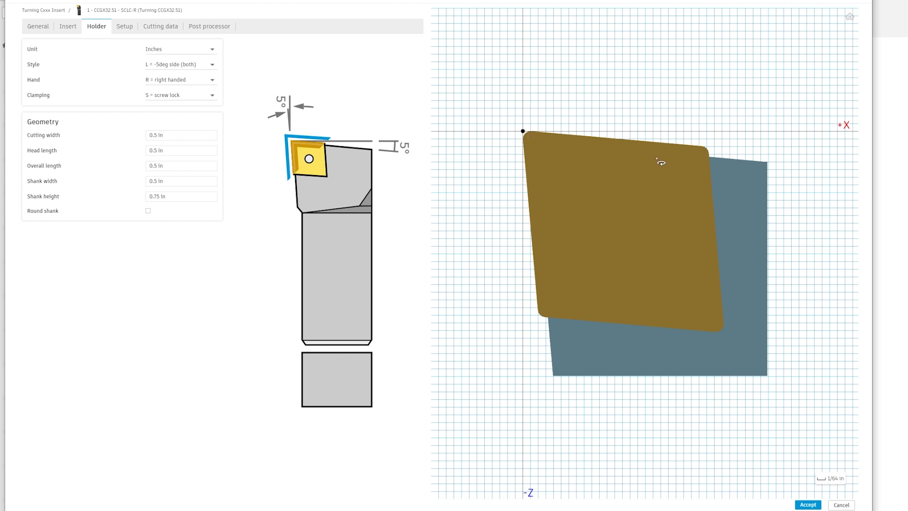
# - Try Tip center as the tool's compensation point, and return it to Tip tangent
pyautogui.click(124, 29)
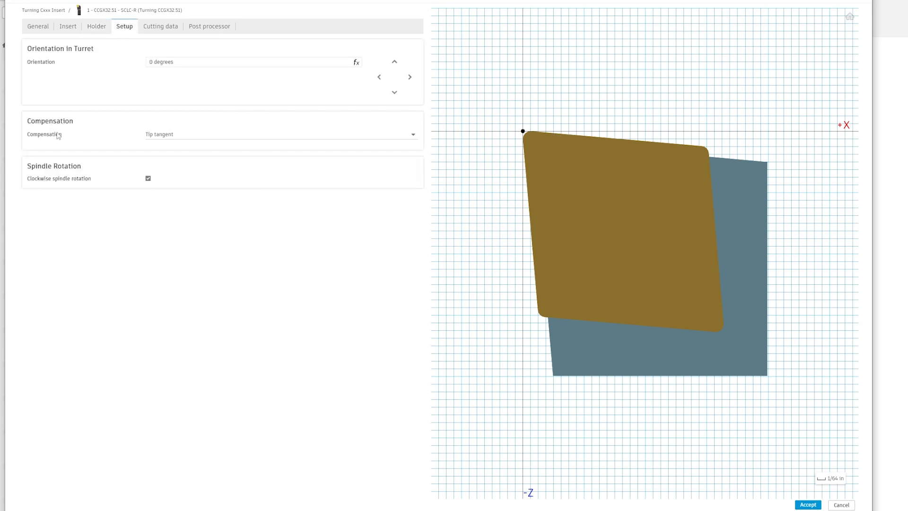
pyautogui.moveTo(167, 137)
pyautogui.click(254, 136)
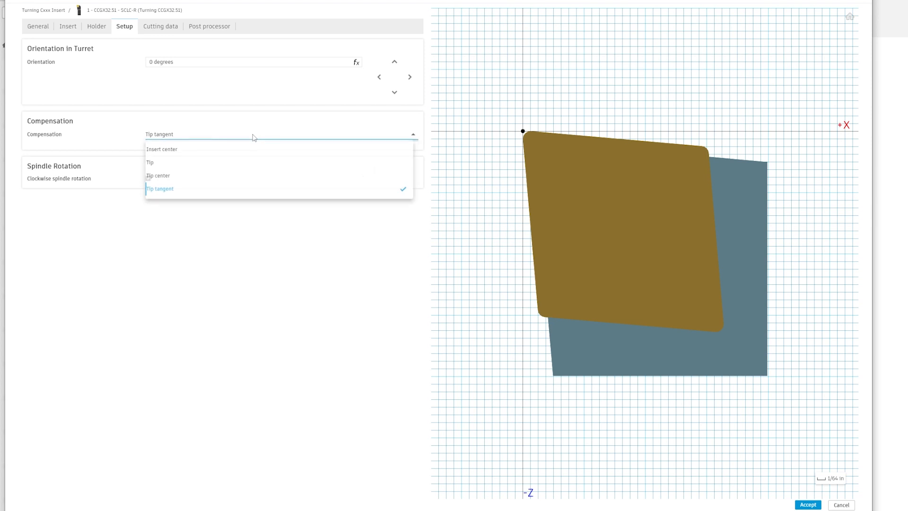
pyautogui.click(193, 177)
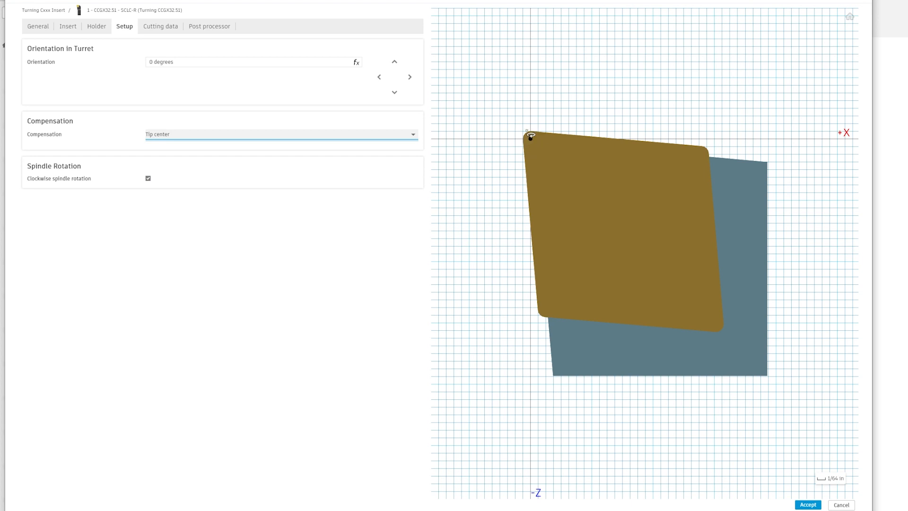
pyautogui.click(255, 137)
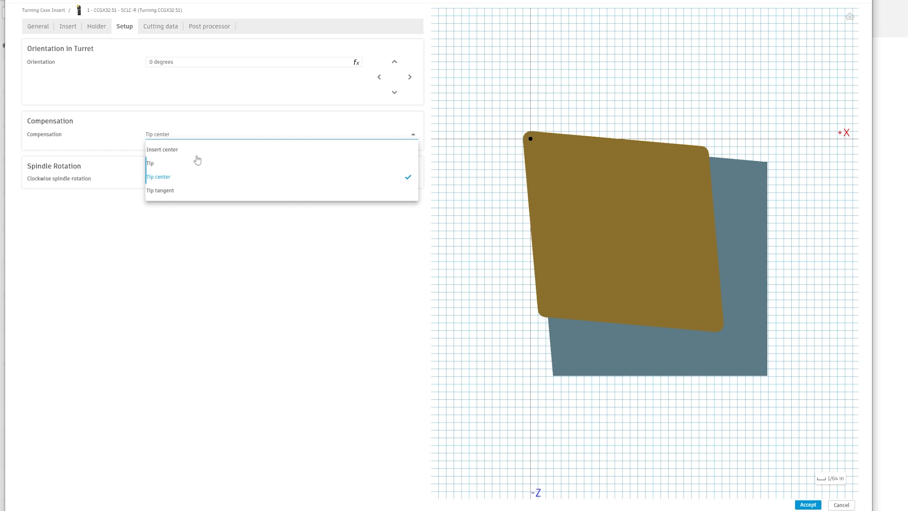
pyautogui.click(173, 190)
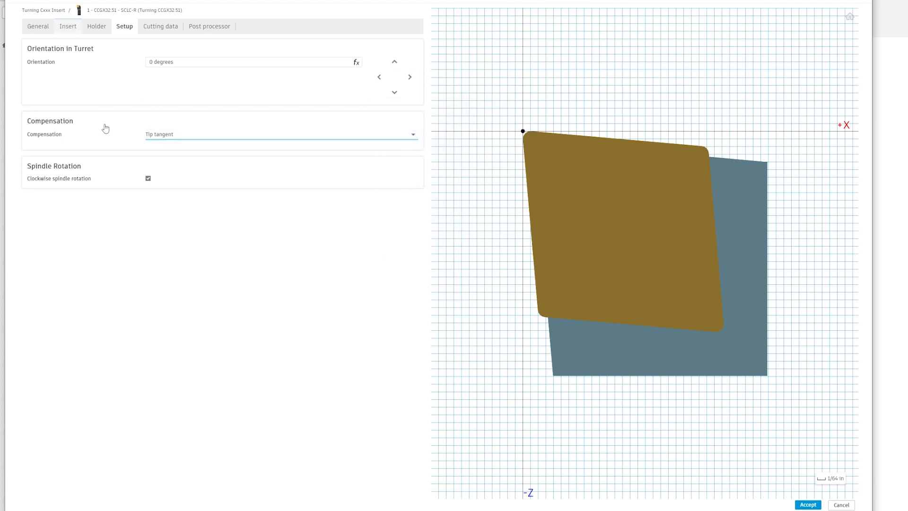
# - Set the insert's corner radius to 4 = 1/16 in and display the tool's compensation settings
pyautogui.click(68, 27)
pyautogui.click(166, 170)
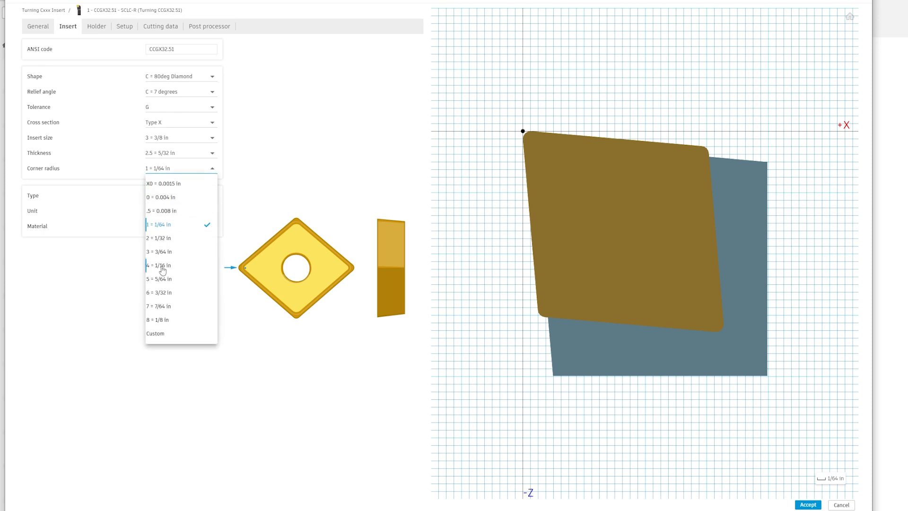
pyautogui.click(208, 265)
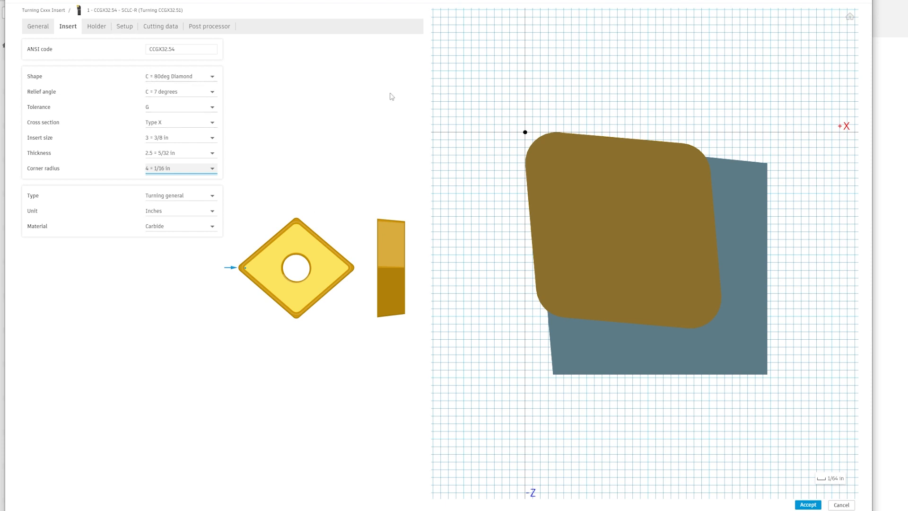
pyautogui.click(124, 28)
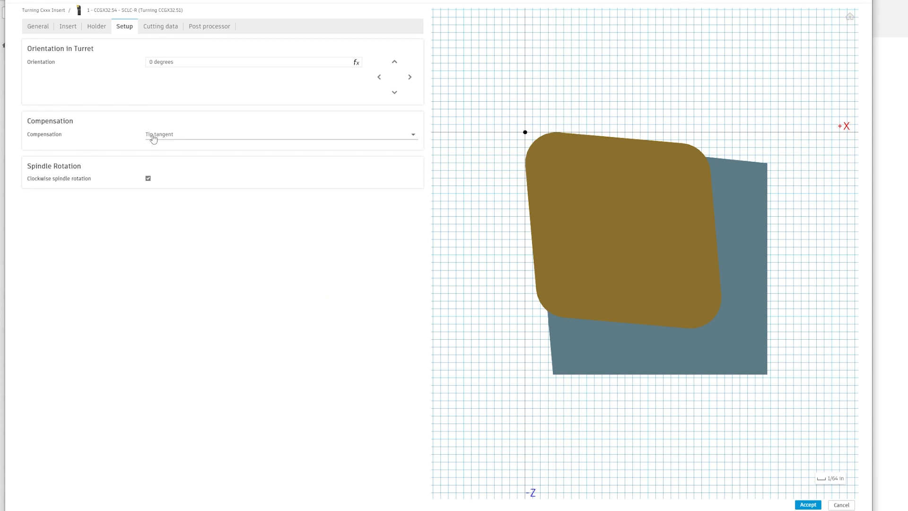